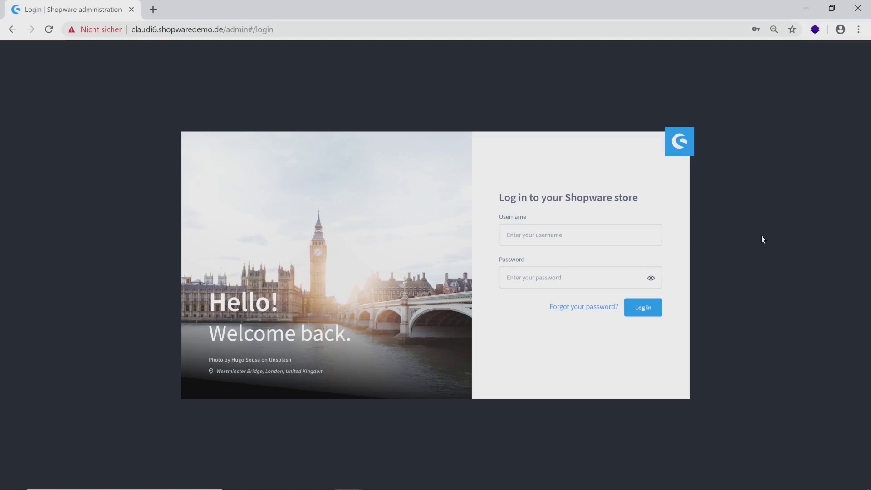
Log in to the store admin using the browser's saved admin login
left_click(614, 231)
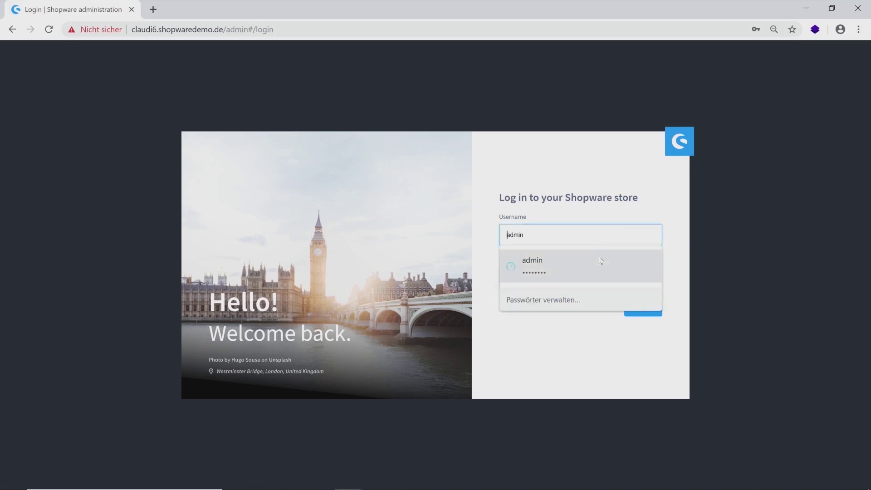
left_click(599, 260)
left_click(644, 306)
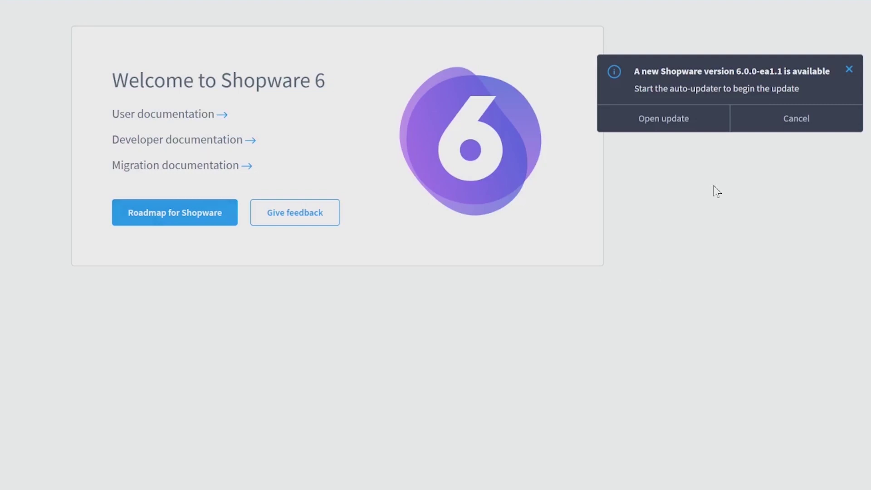
Dismiss the new-version update notice, try the search bar, and glance at the notifications panel
left_click(802, 122)
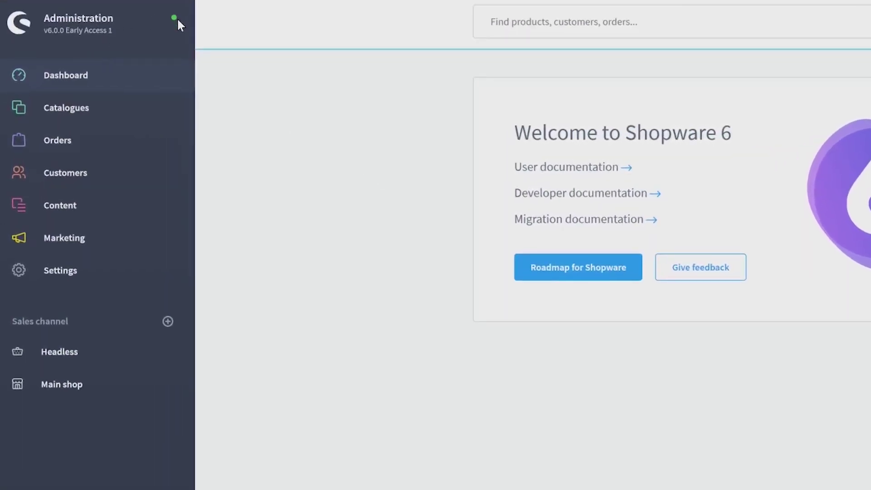
mouse_move(178, 19)
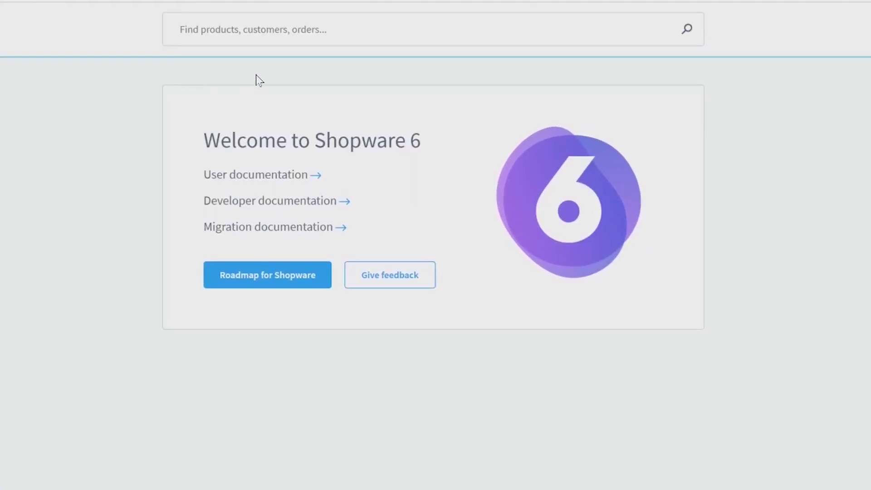
left_click(332, 28)
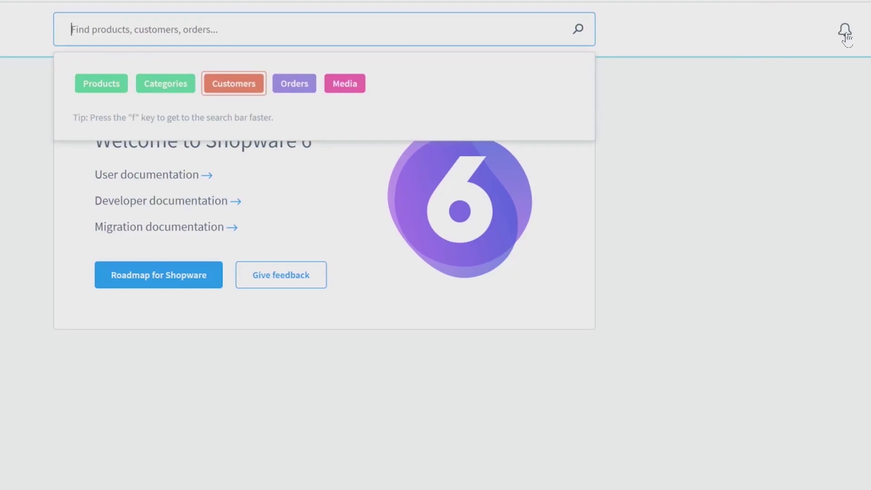
left_click(846, 36)
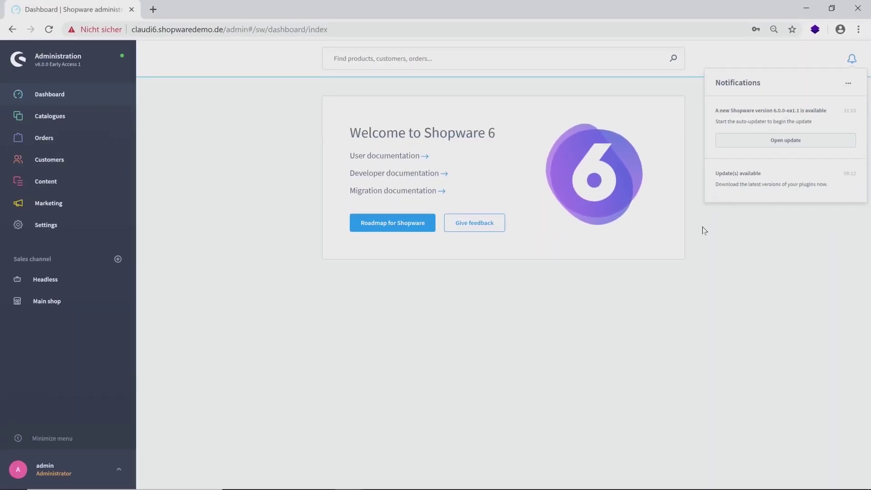
left_click(703, 230)
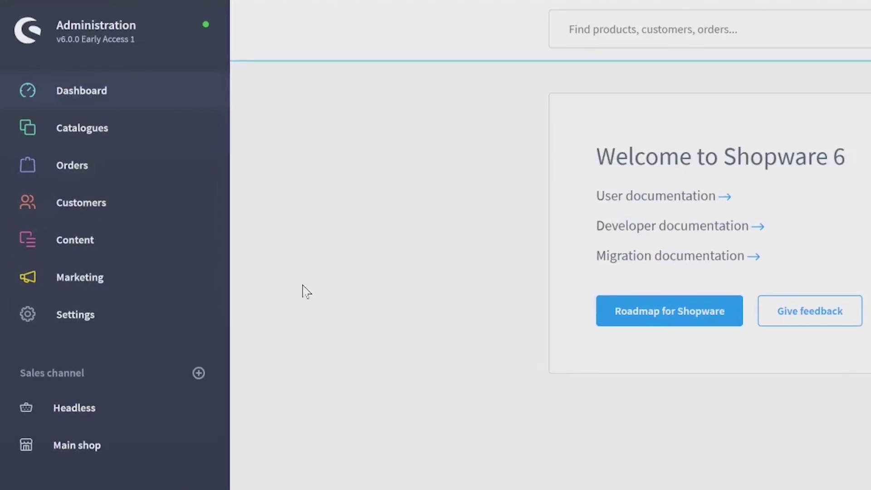
mouse_move(195, 122)
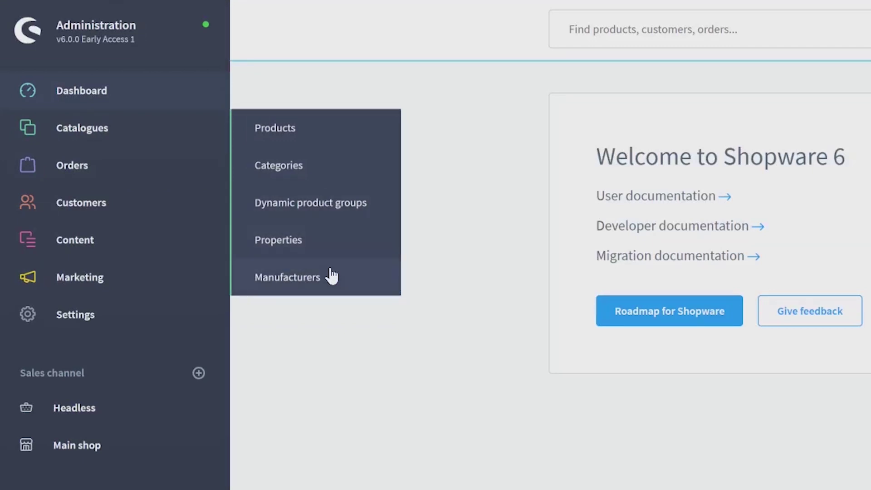
Browse the product list's row actions and search, then check the Catalogue #1 category actions
left_click(330, 144)
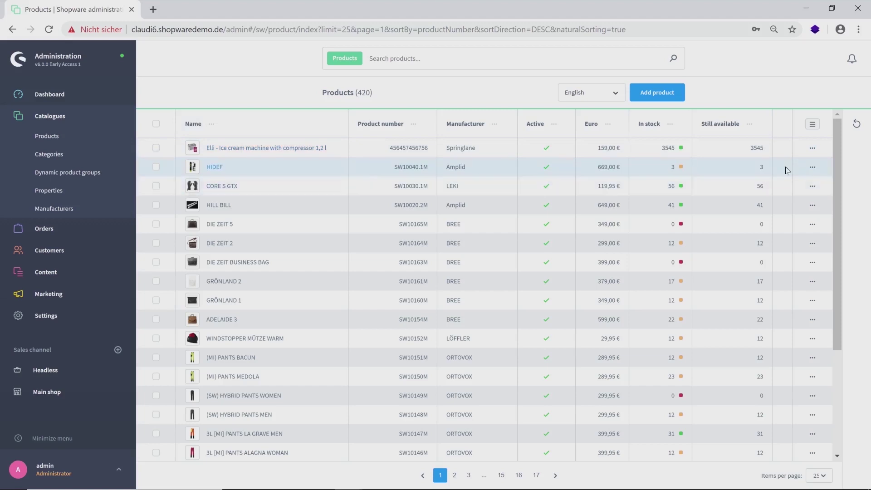
left_click(812, 148)
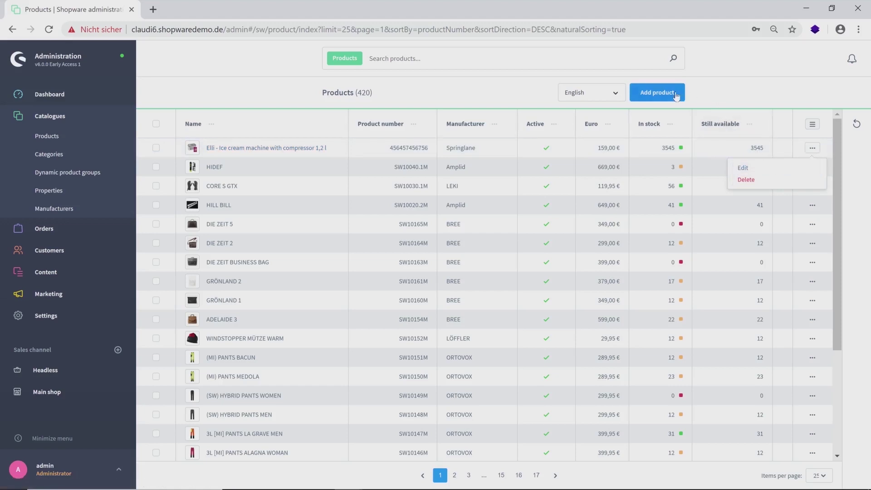
left_click(509, 60)
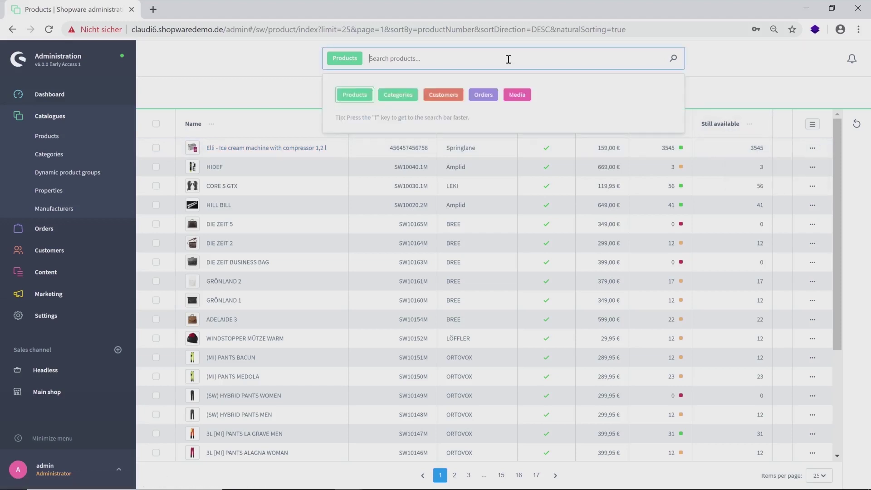
left_click(446, 106)
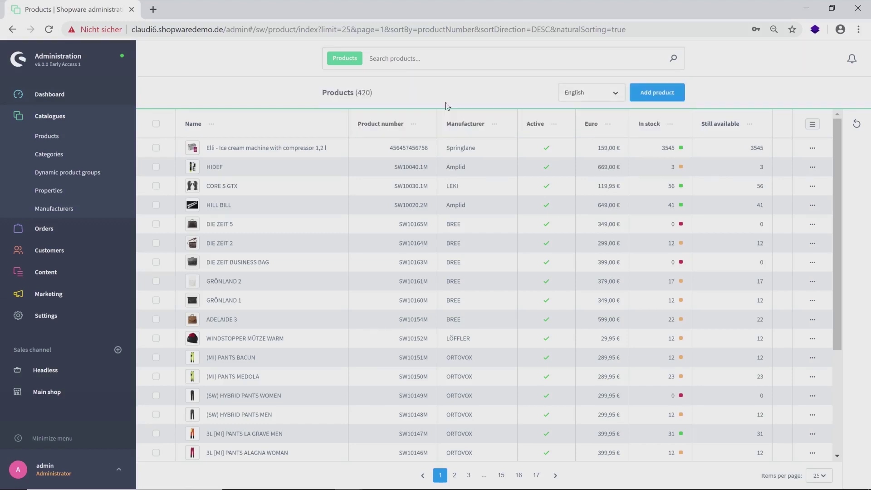
left_click(76, 153)
left_click(321, 160)
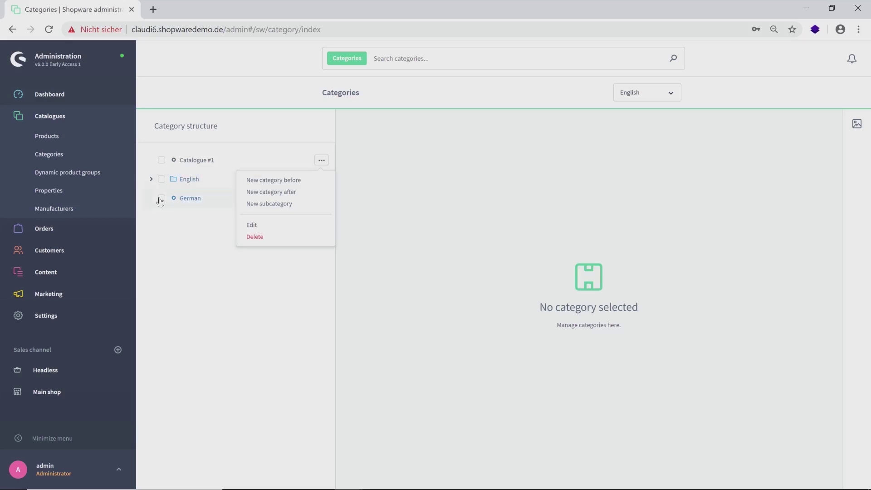
Browse Dynamic product groups, Properties and Manufacturers, then open the Orders overview of 35 orders
left_click(96, 177)
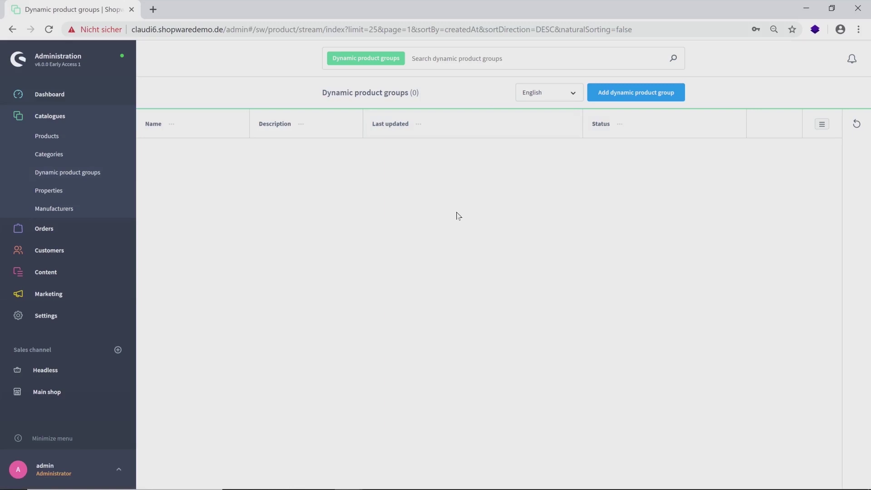
left_click(90, 196)
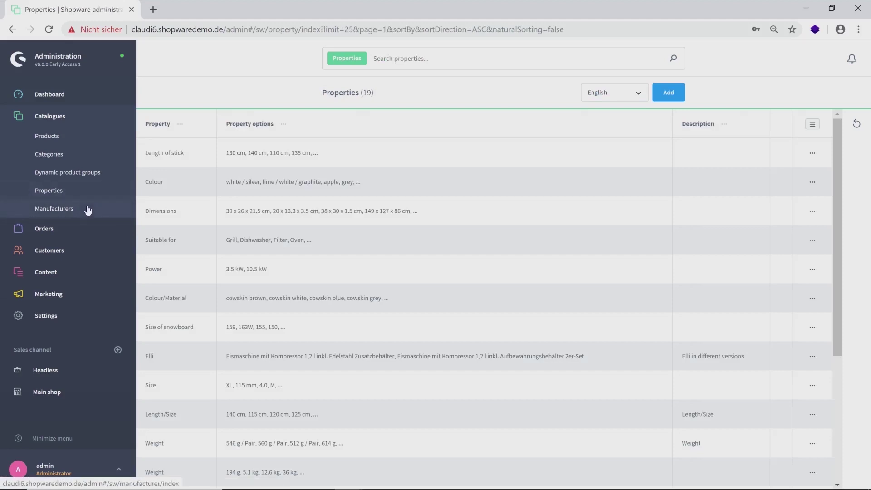
left_click(88, 209)
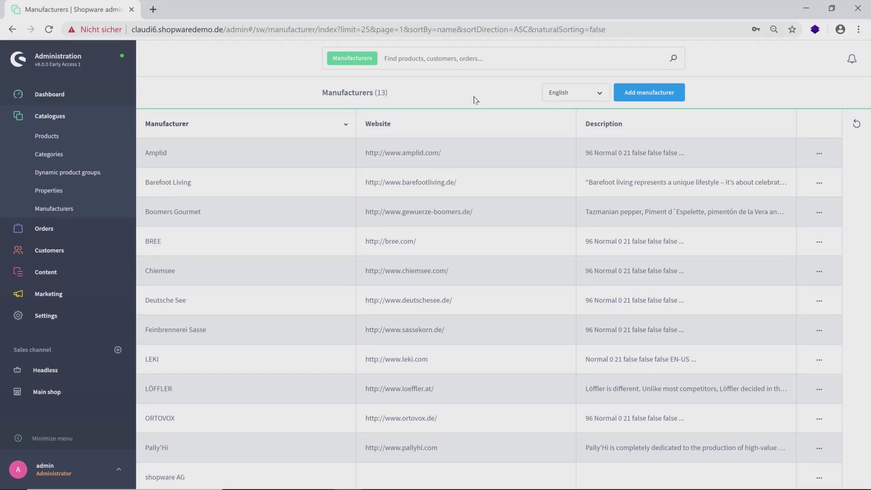
left_click(44, 228)
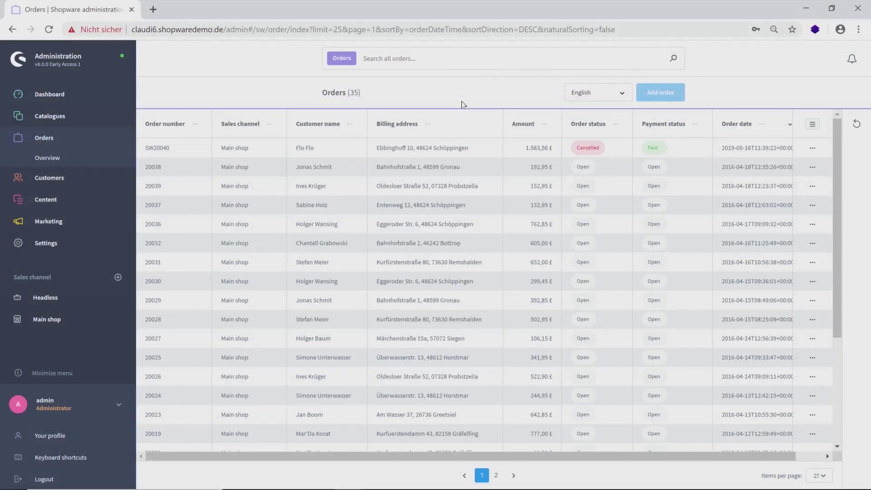
Open the Customers overview of 17 customers and show the first customer's row actions
left_click(44, 177)
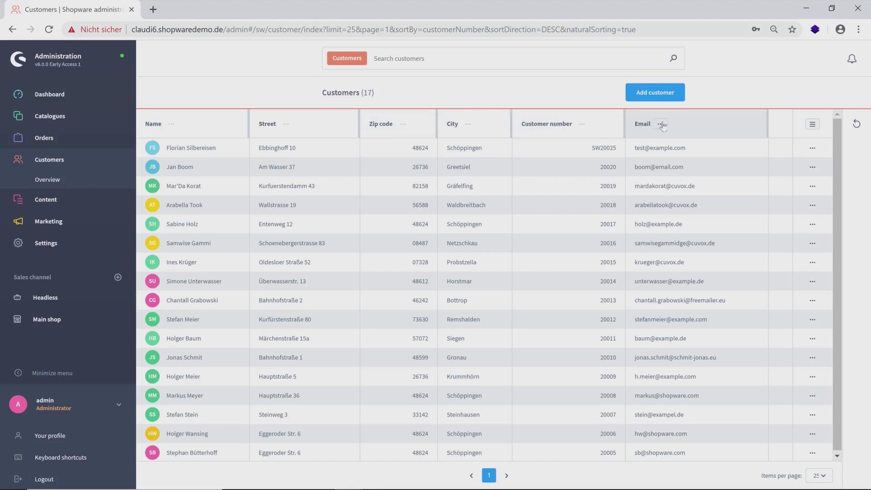
left_click(815, 149)
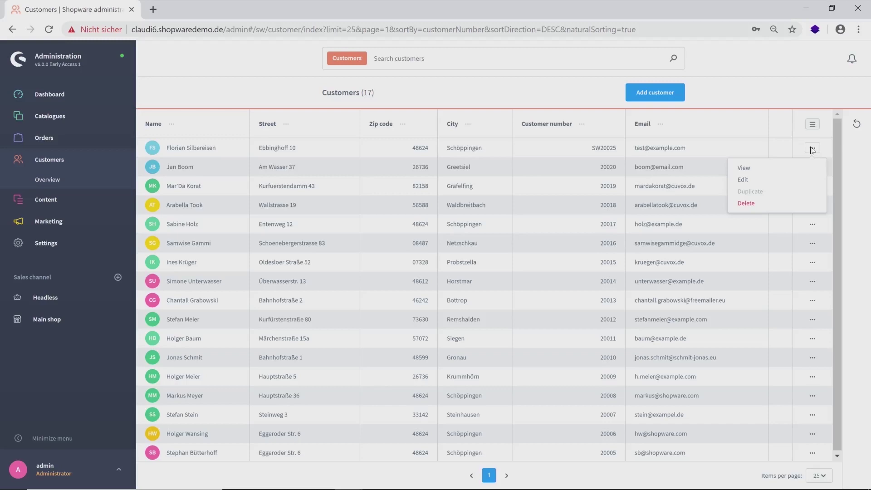
mouse_move(94, 208)
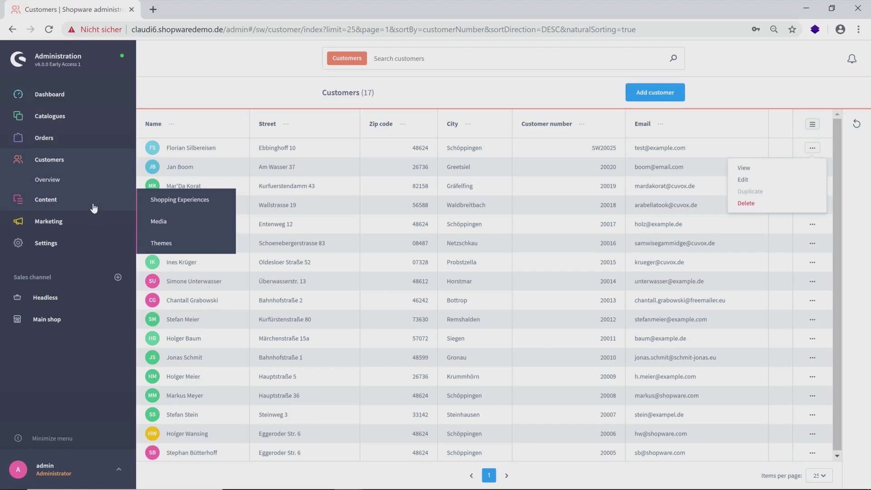
Look at the Shopping Experiences layouts, then open the Media library folders
left_click(172, 201)
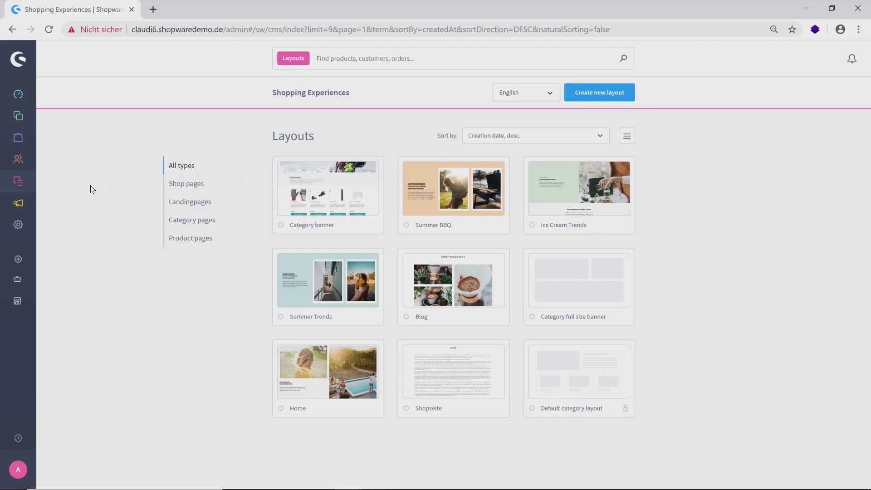
mouse_move(28, 181)
left_click(83, 225)
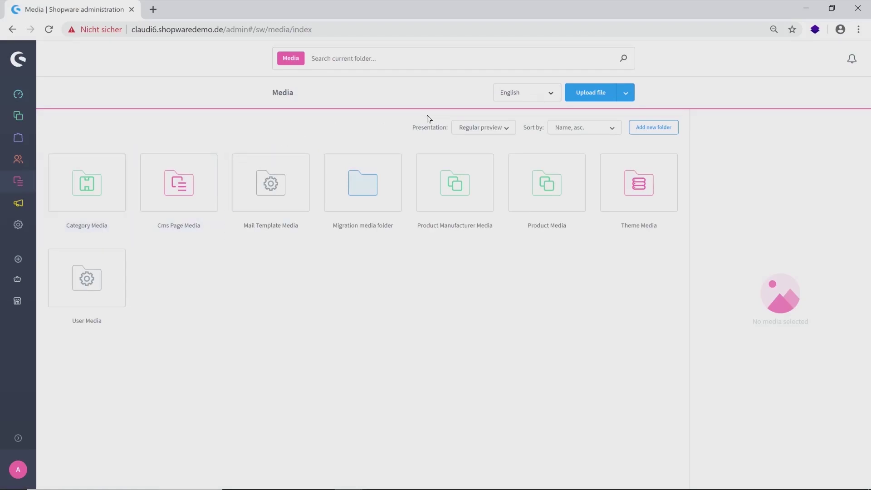
Switch folder presentation through Small preview and List to Regular preview, keeping Name, asc sorting
left_click(509, 129)
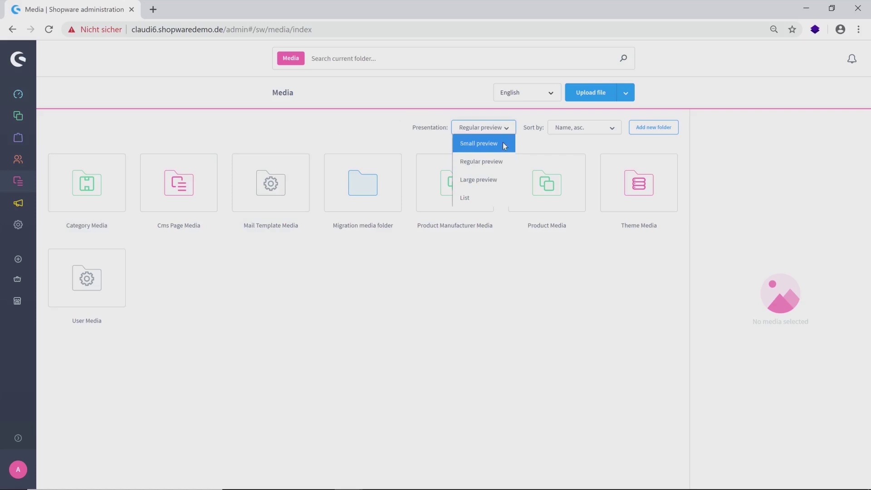
left_click(504, 143)
left_click(502, 128)
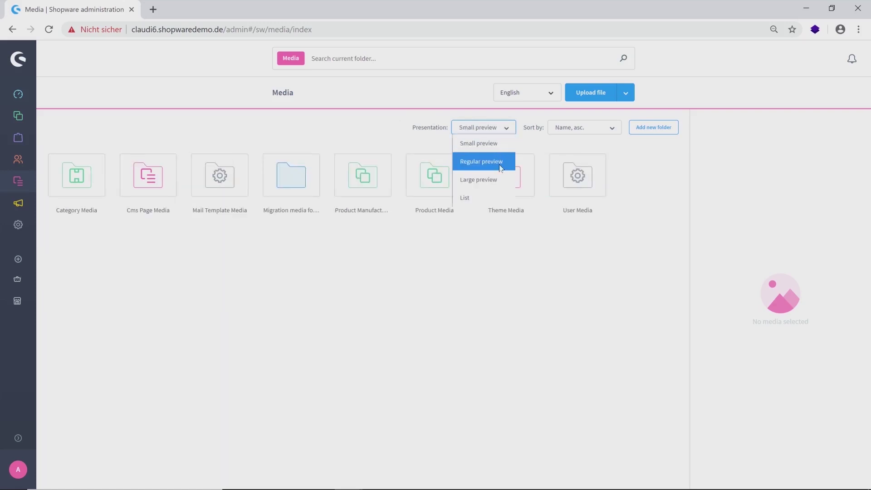
left_click(492, 199)
left_click(495, 126)
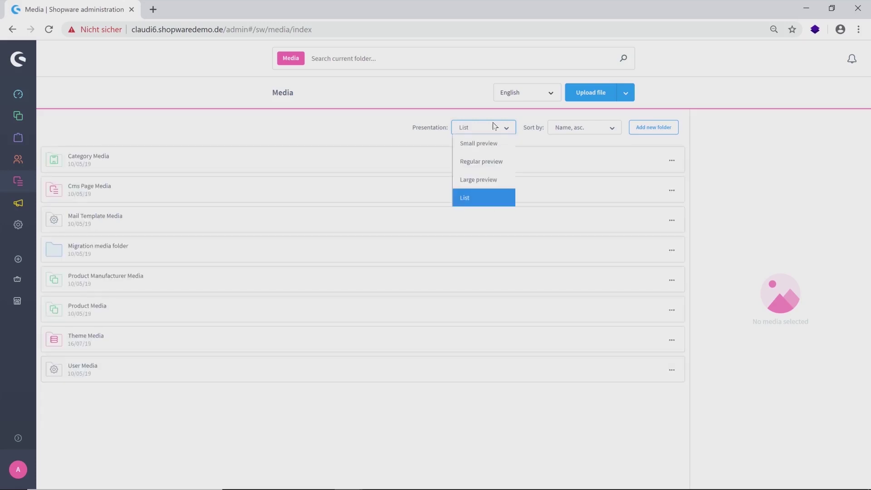
left_click(505, 161)
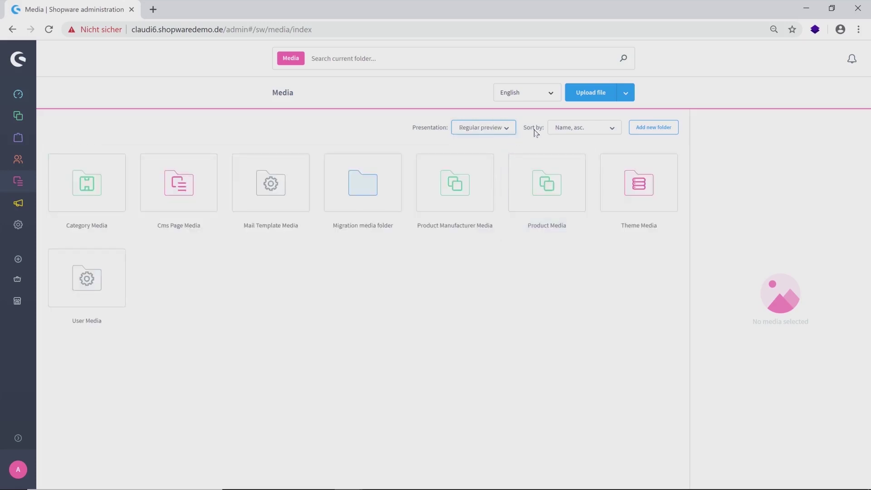
left_click(571, 129)
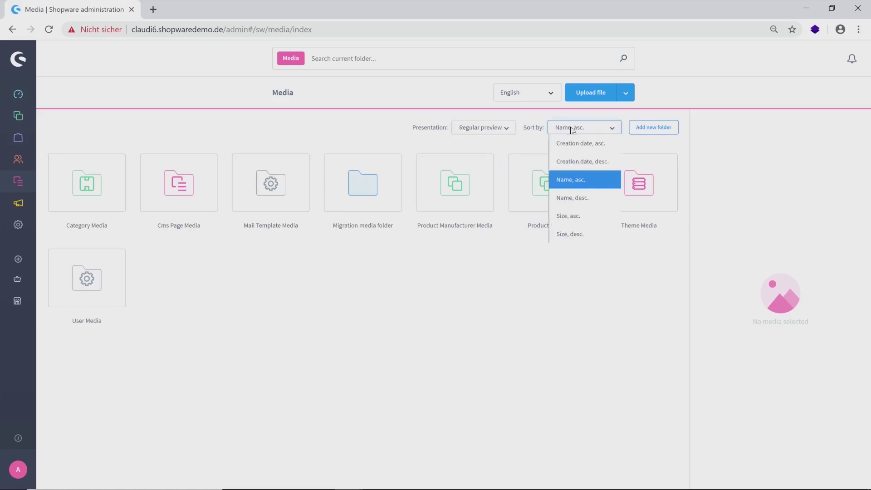
left_click(610, 132)
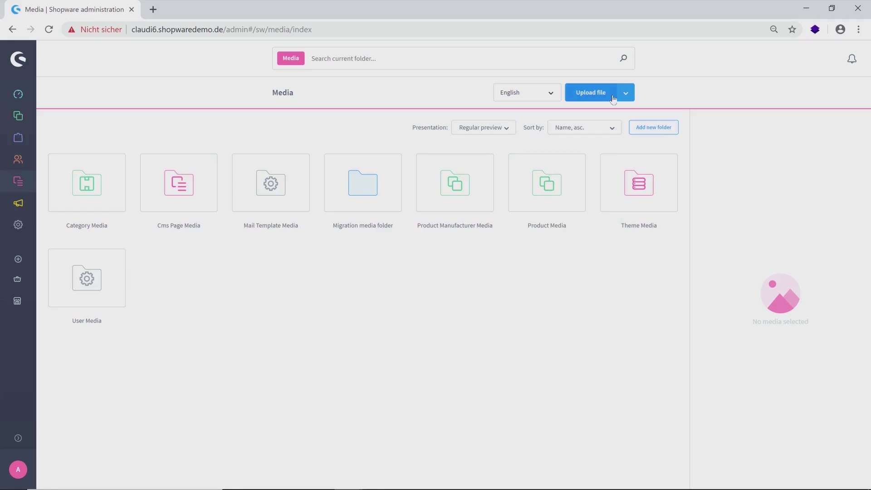
Open Themes, check the Theme card's actions without choosing one, and expand the sidebar labels
mouse_move(27, 182)
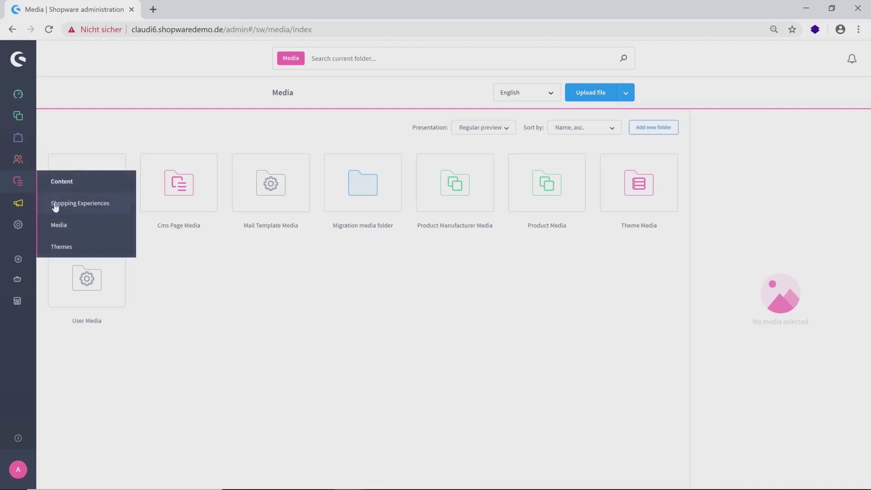
left_click(75, 245)
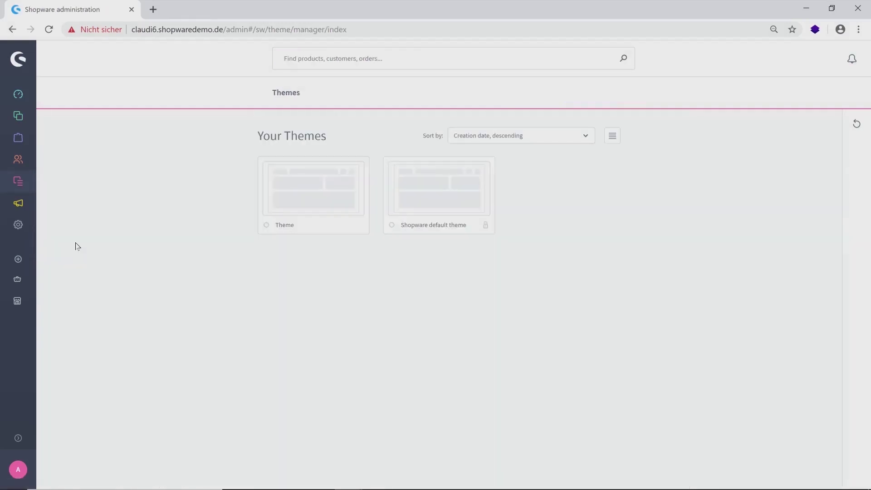
left_click(356, 171)
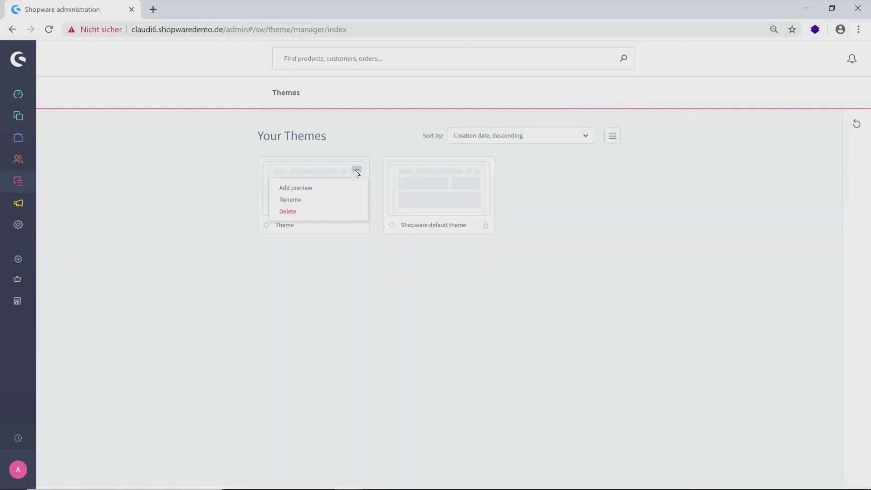
left_click(316, 279)
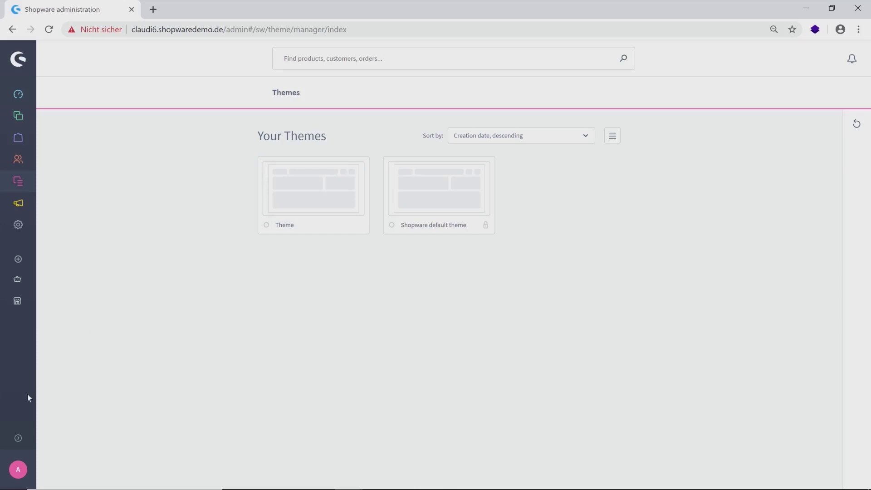
left_click(20, 439)
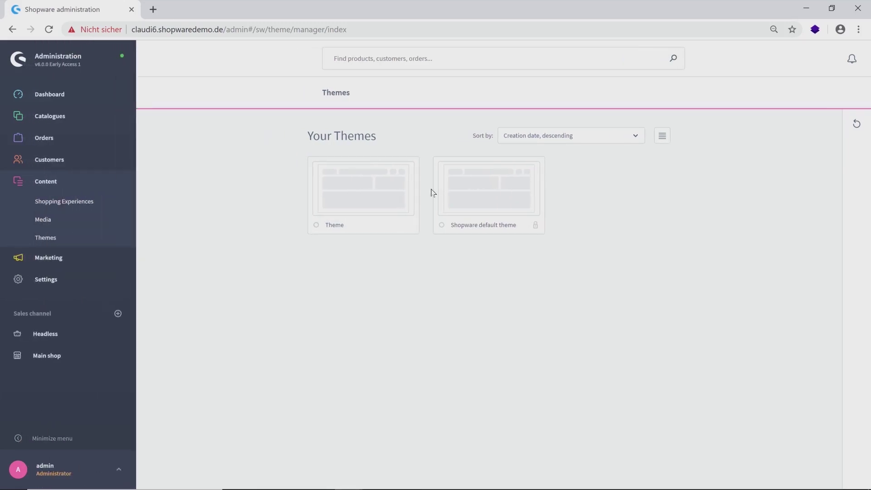
left_click(67, 257)
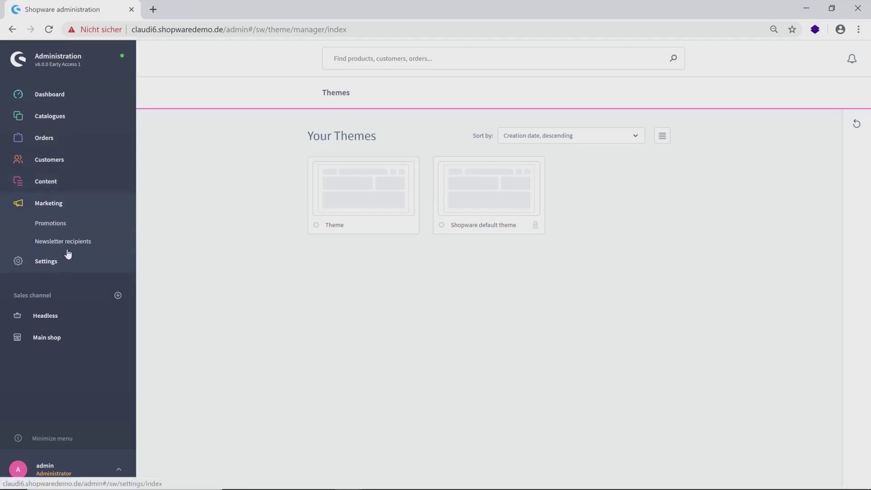
View the empty Promotions and Newsletter recipients lists, then open the Settings overview
left_click(63, 228)
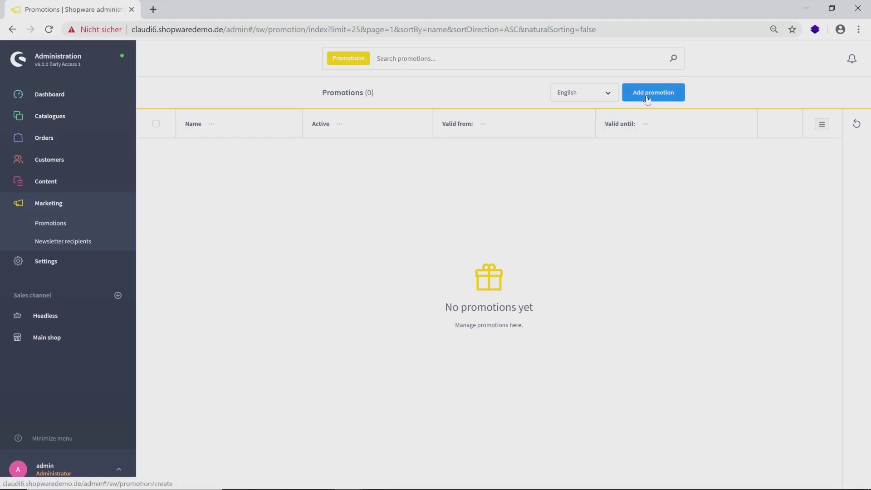
left_click(91, 244)
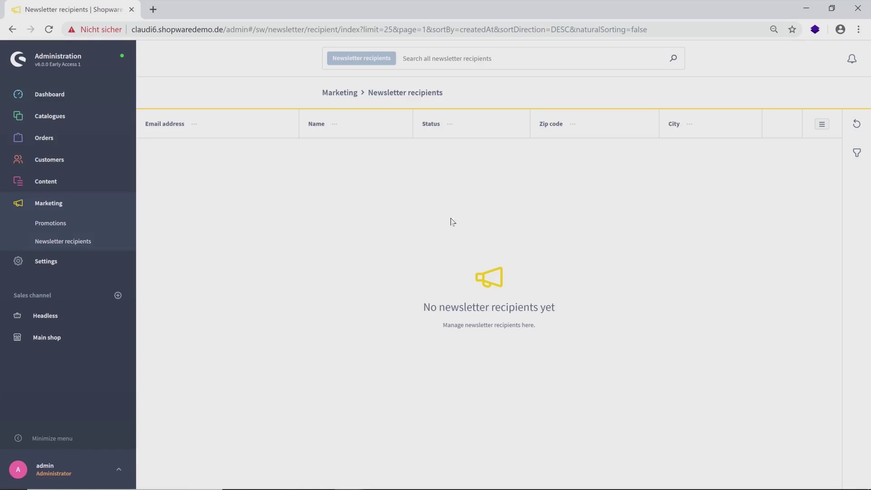
left_click(75, 265)
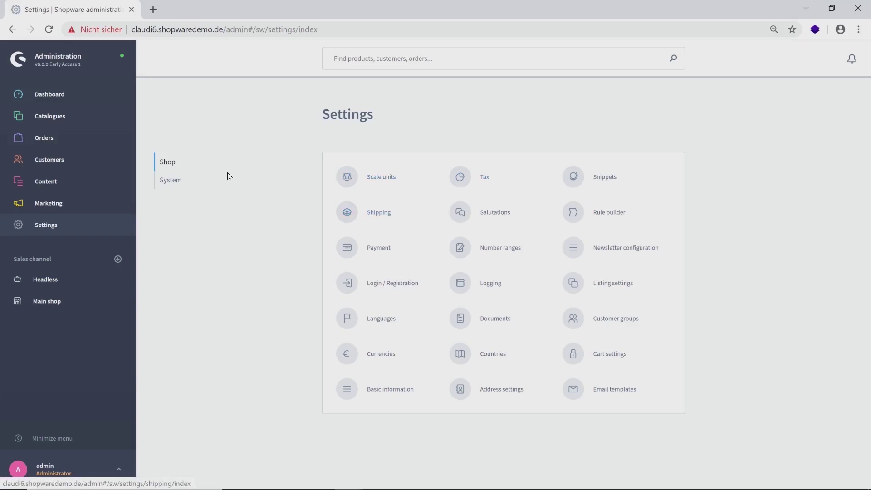
Open Your profile from the admin user menu, keeping the interface language as English (United Kingdom)
left_click(178, 181)
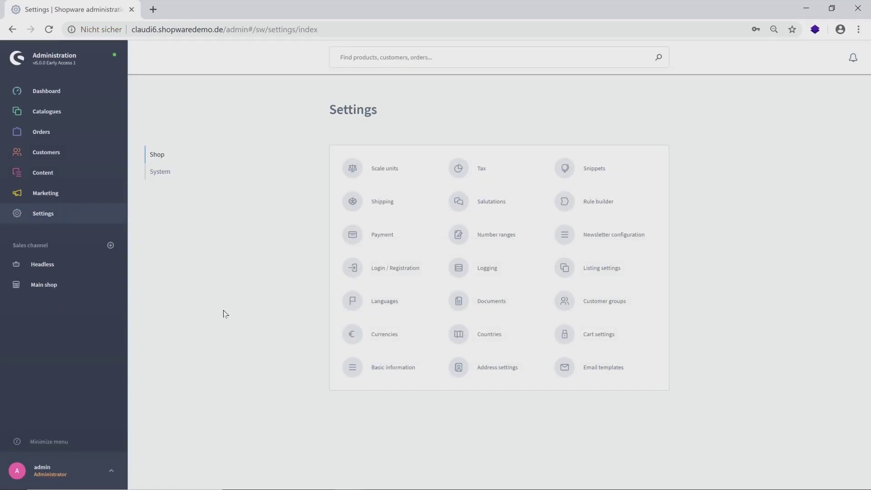
left_click(76, 471)
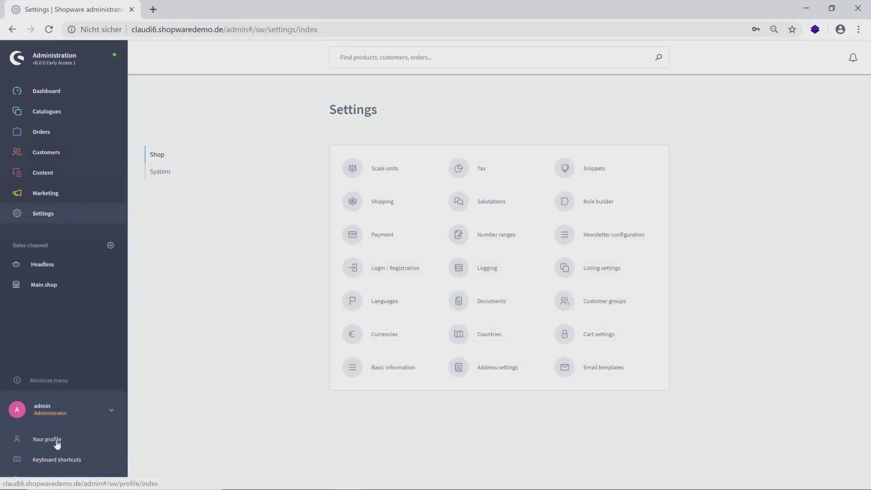
left_click(56, 442)
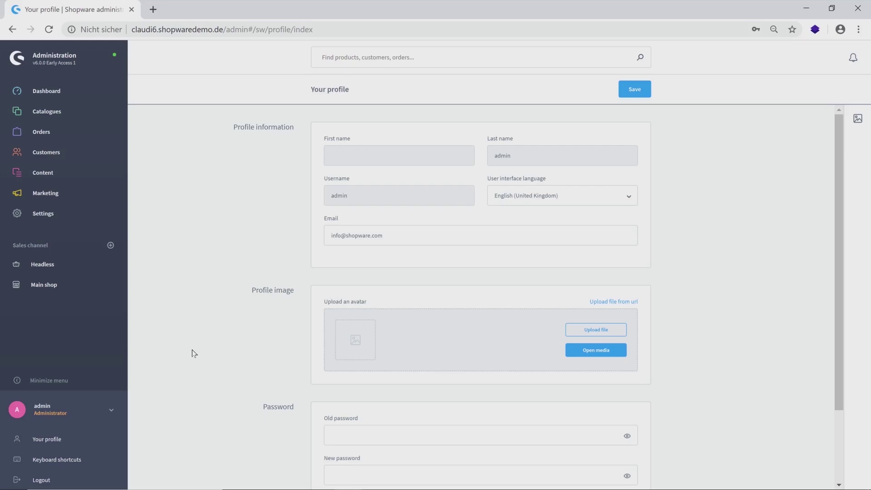
left_click(519, 199)
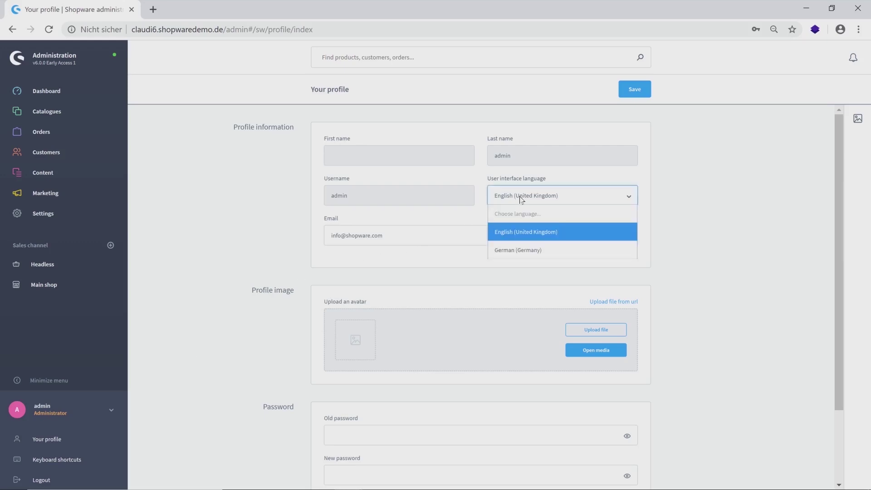
left_click(521, 198)
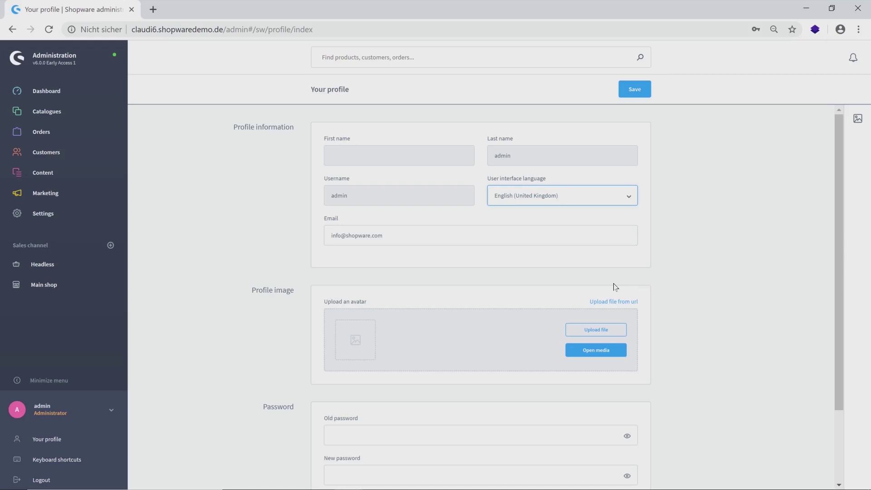
left_click(23, 410)
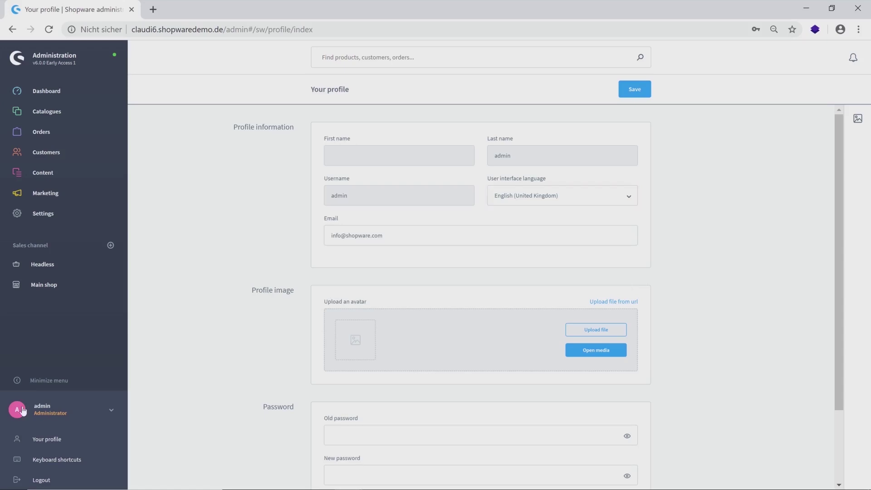
View and close the keyboard shortcuts list, then log out to the login page
left_click(63, 459)
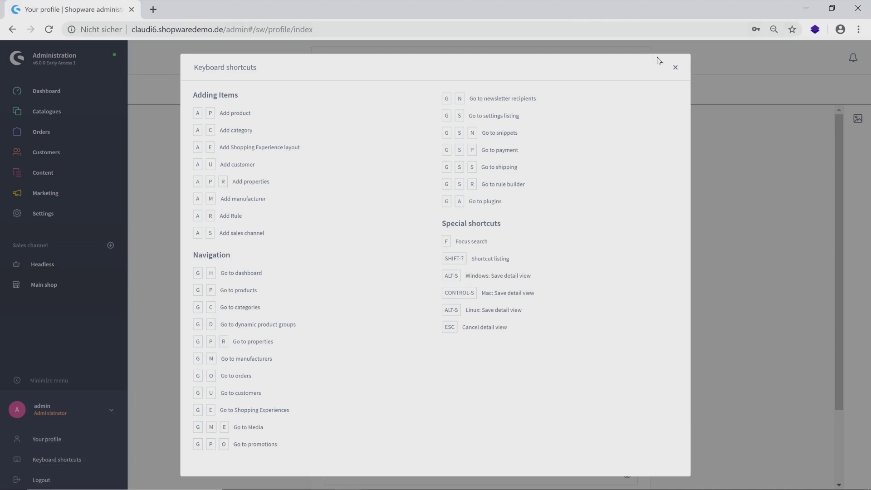
left_click(676, 67)
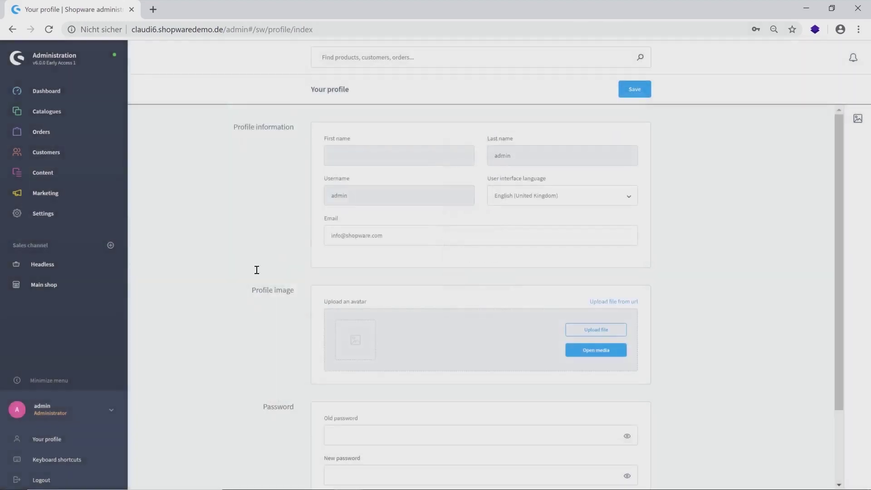
left_click(57, 477)
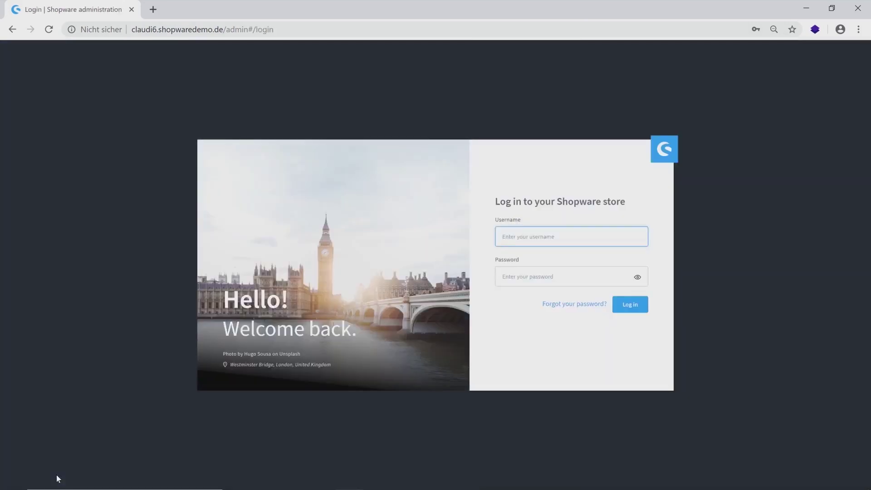